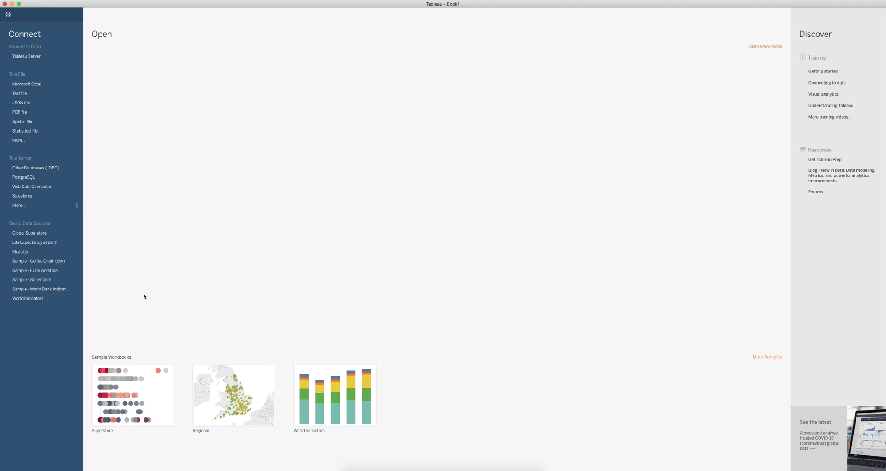
Open the Sample - Superstore data and rename Sheet 1 to 'Line'.
click(46, 280)
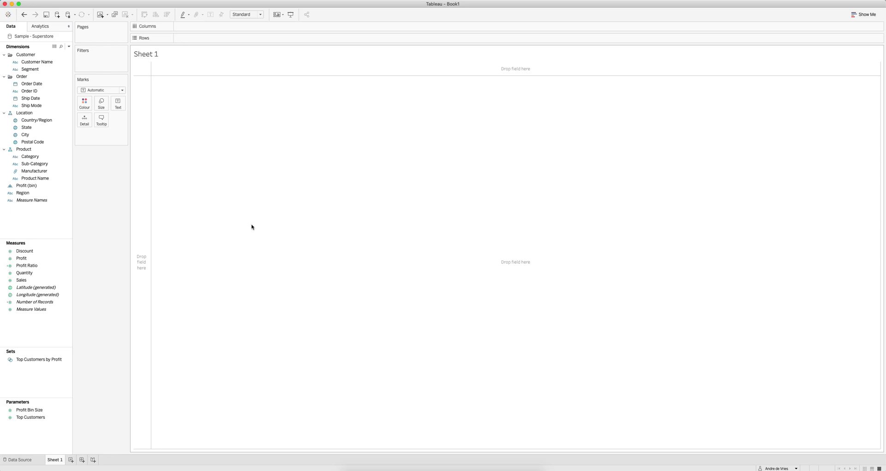
double_click(56, 459)
text(Line)
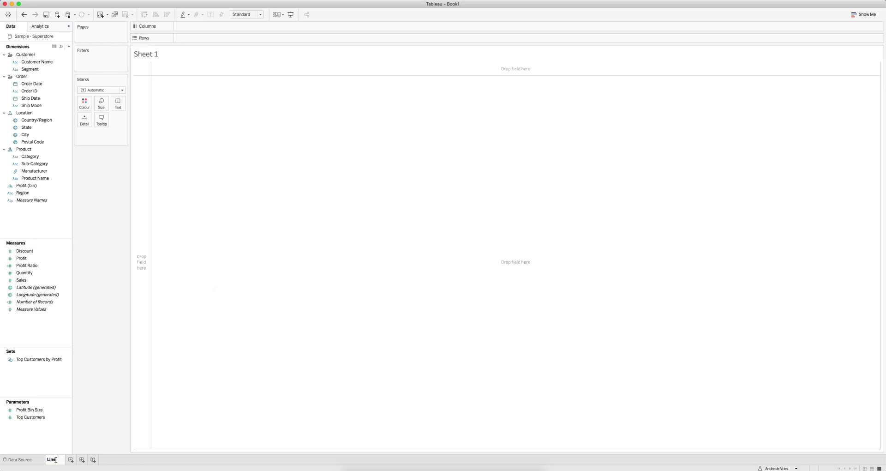
key(Return)
Plot SUM(Sales) by continuous month of Order Date as a line chart.
click(47, 89)
drag(47, 88, 228, 30)
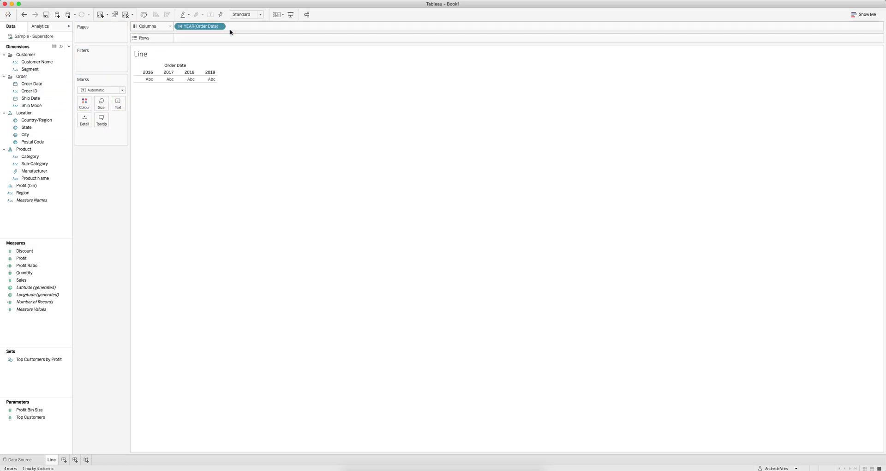
click(220, 27)
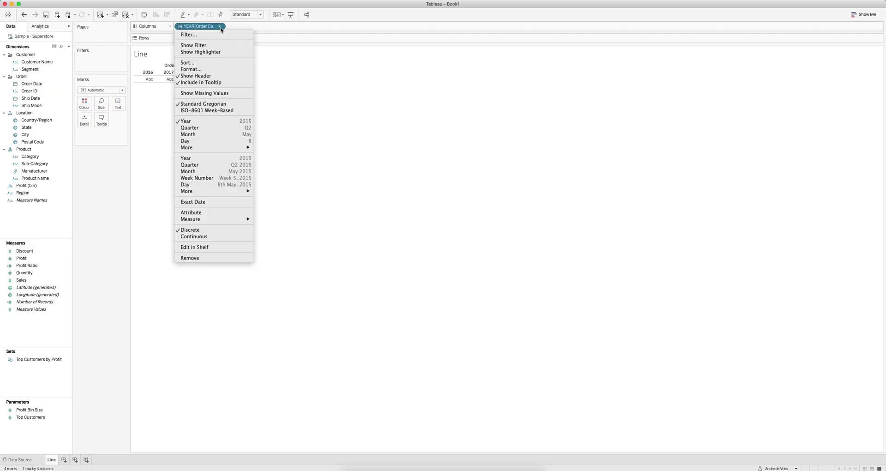
click(199, 170)
drag(21, 279, 226, 43)
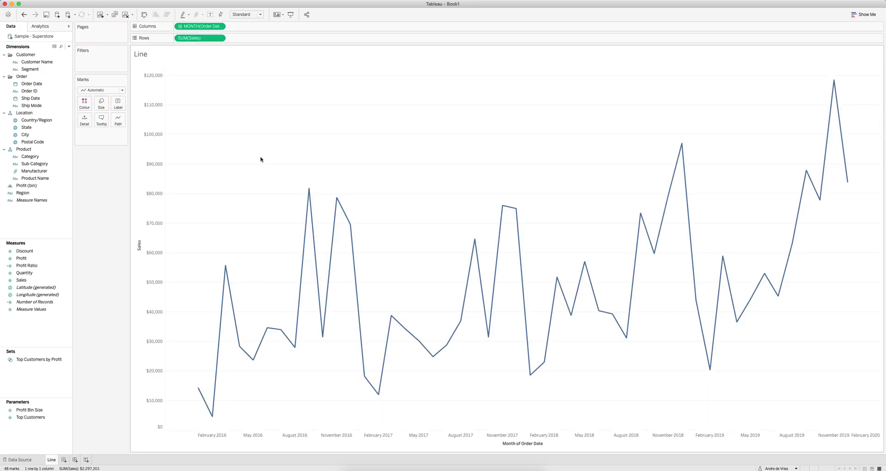
Add a new worksheet named 'Scatter'.
click(64, 460)
double_click(66, 460)
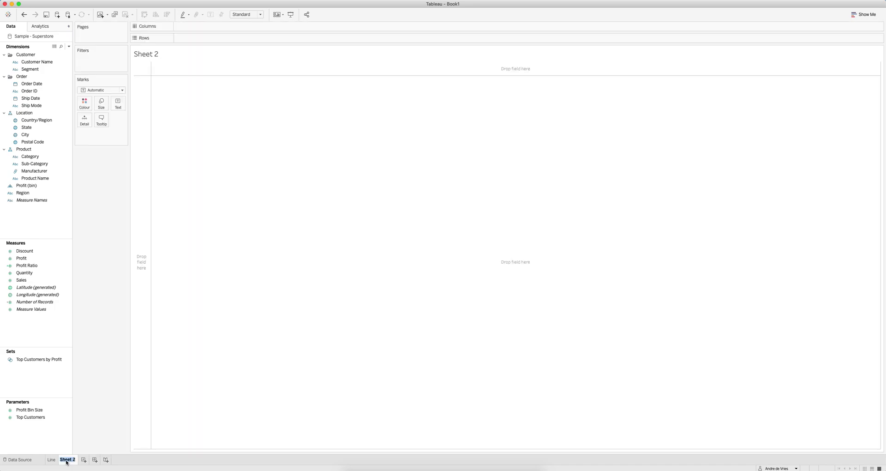
text(Scatter)
key(Return)
Plot Profit on Columns against Sales on Rows, with Customer Name on Detail.
click(25, 259)
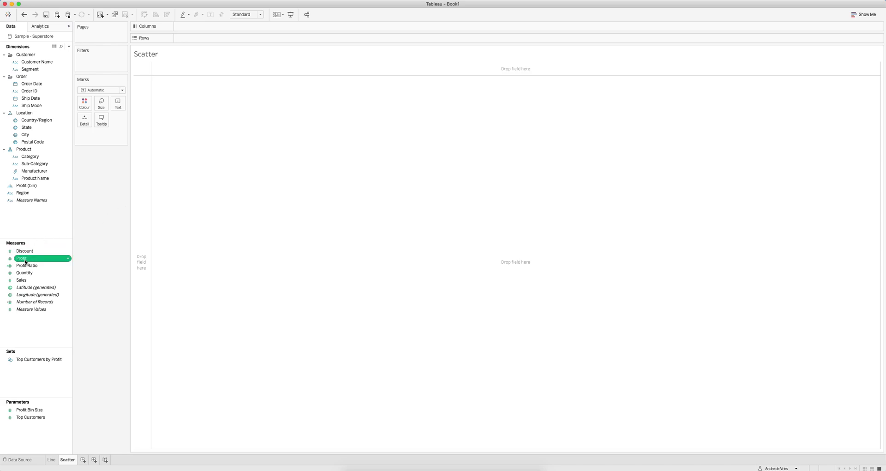
drag(26, 262, 234, 28)
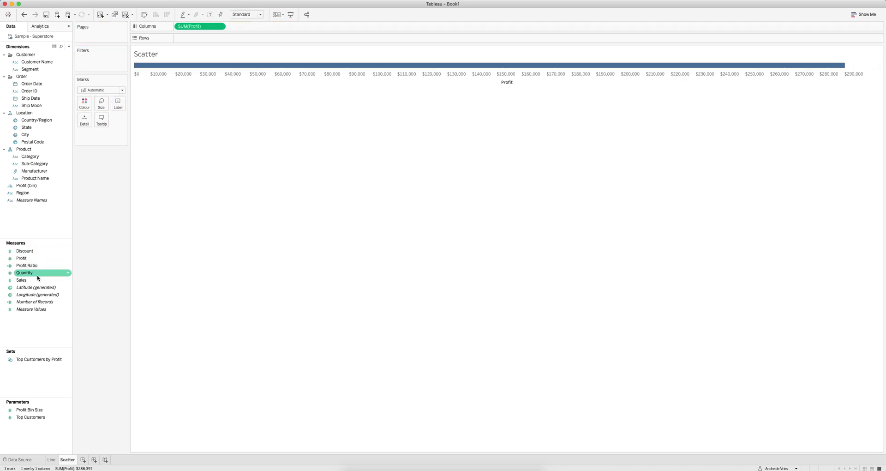
drag(23, 281, 194, 38)
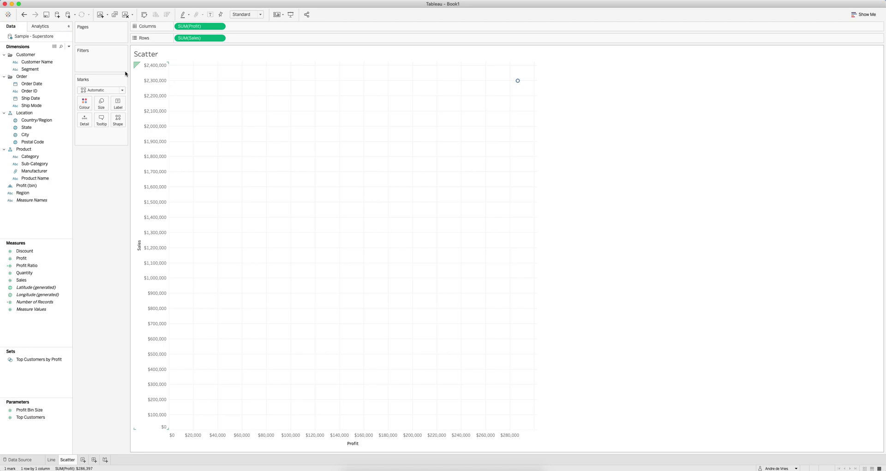
drag(37, 62, 81, 122)
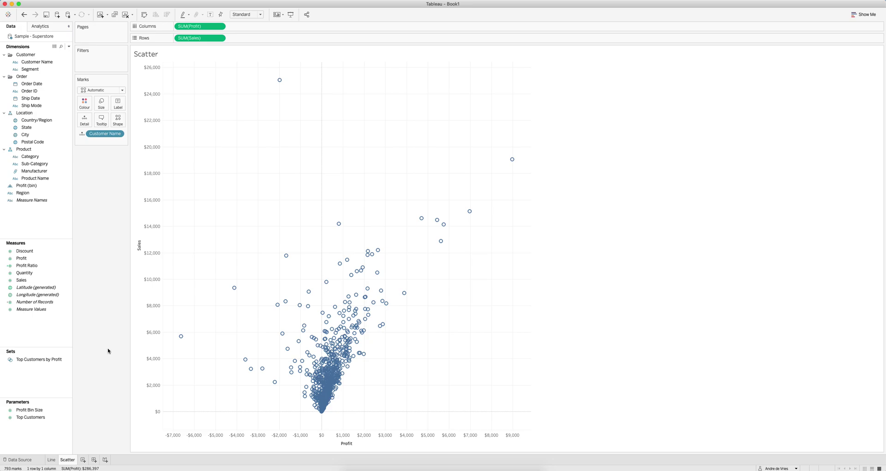
Start a new parameter named 'Select a Chart' with the String data type.
click(70, 47)
click(66, 60)
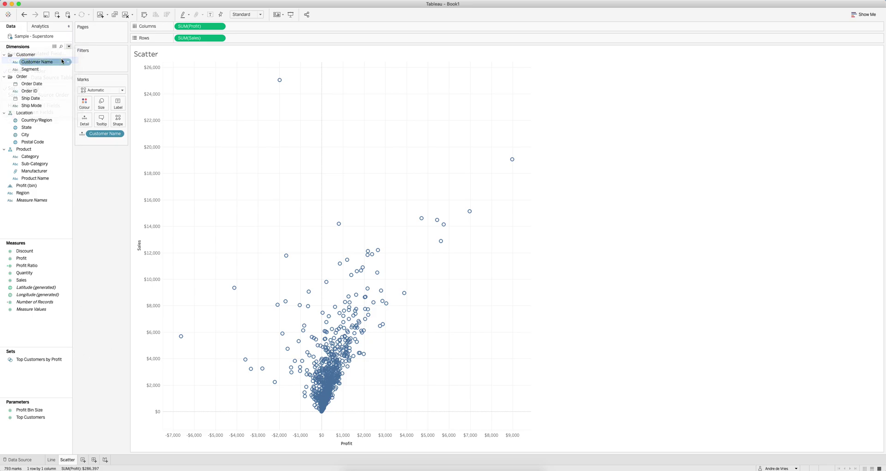
text(Sl)
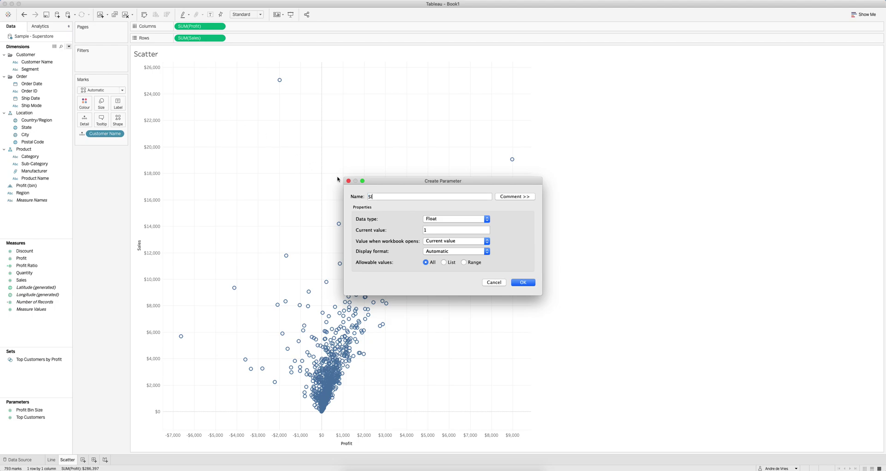
text(ec)
key(BackSpace)
key(BackSpace)
key(BackSpace)
text(elect a Chart)
click(442, 219)
click(437, 230)
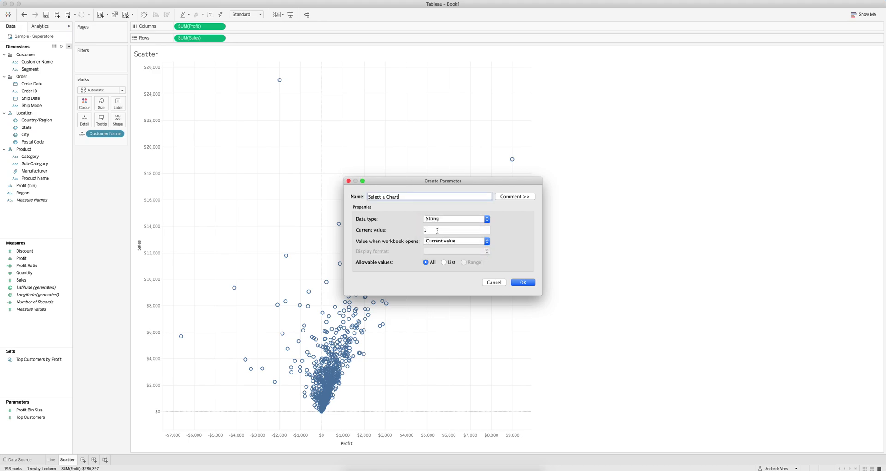
Restrict the parameter to the list values Line and Scatter and create it.
click(443, 263)
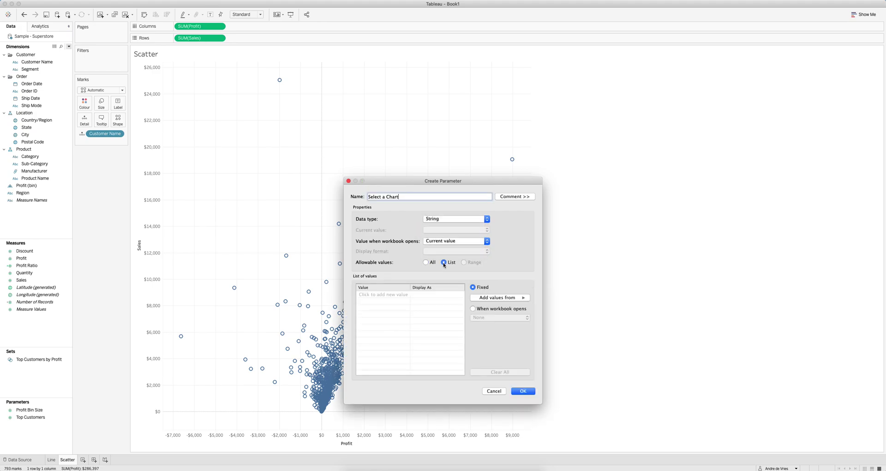
click(370, 295)
text(Lin)
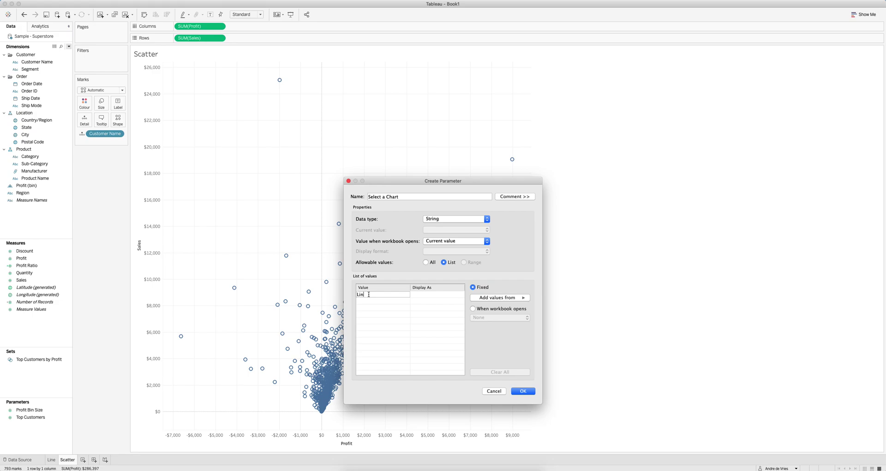
text(e)
key(Return)
text(Sca)
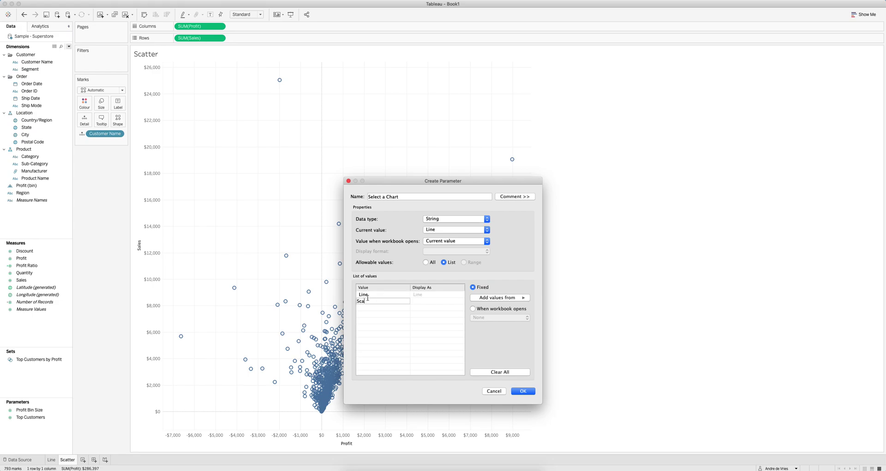
text(tter)
click(371, 295)
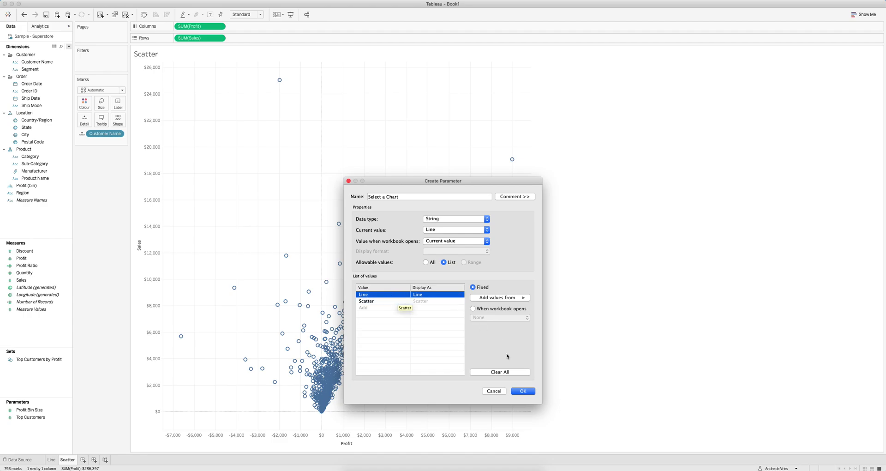
click(519, 392)
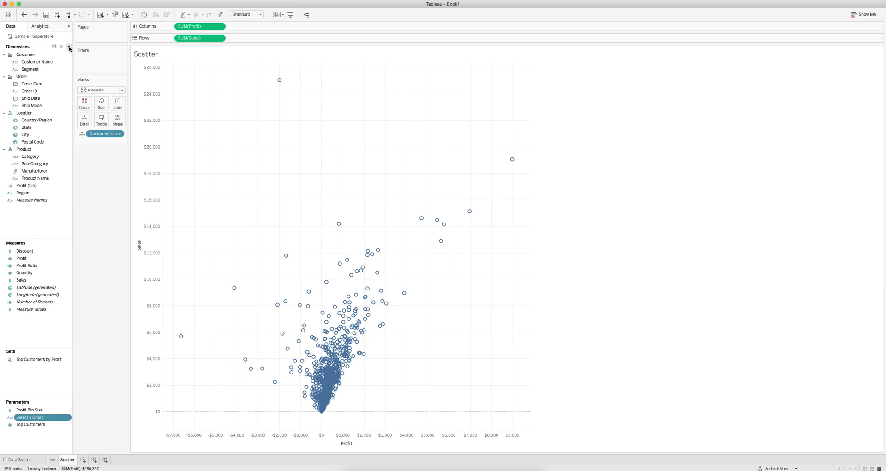
Create the calculated field 'Selected Chart' with the formula [Select a Chart].
click(70, 48)
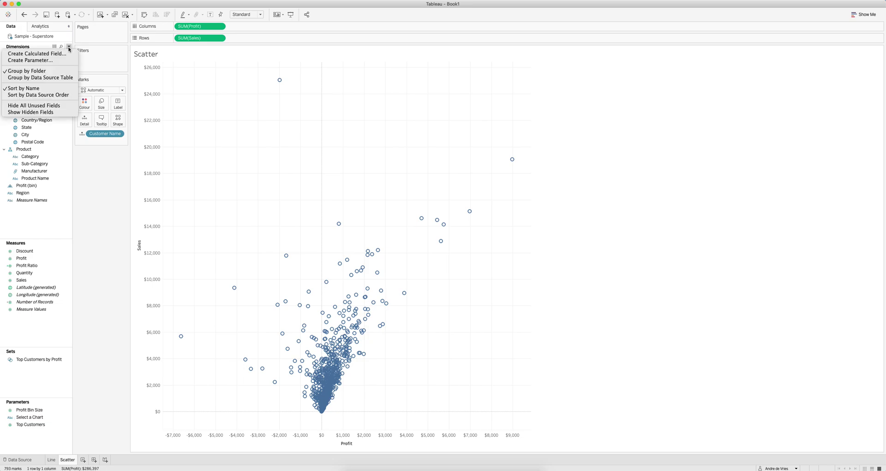
click(32, 51)
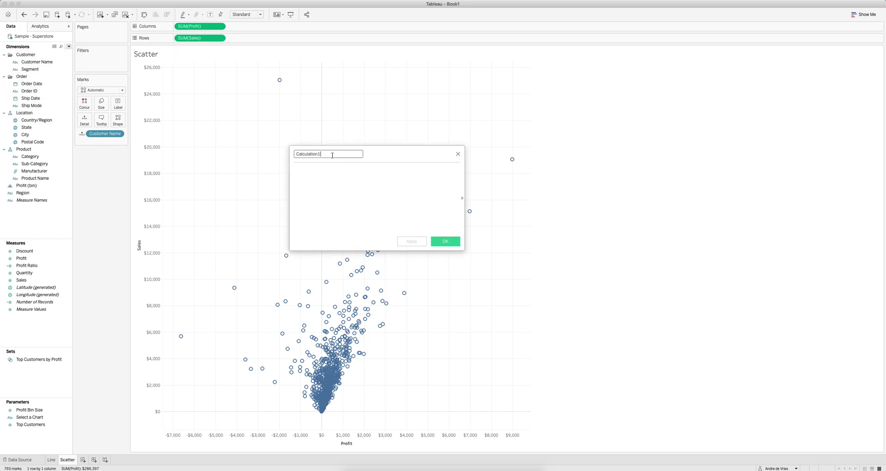
text(Sllected Cha)
text(rt)
click(352, 167)
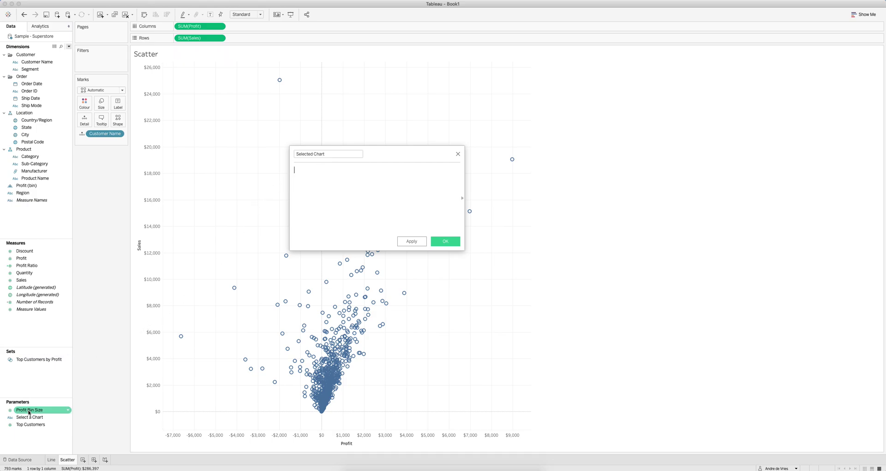
drag(29, 417, 332, 203)
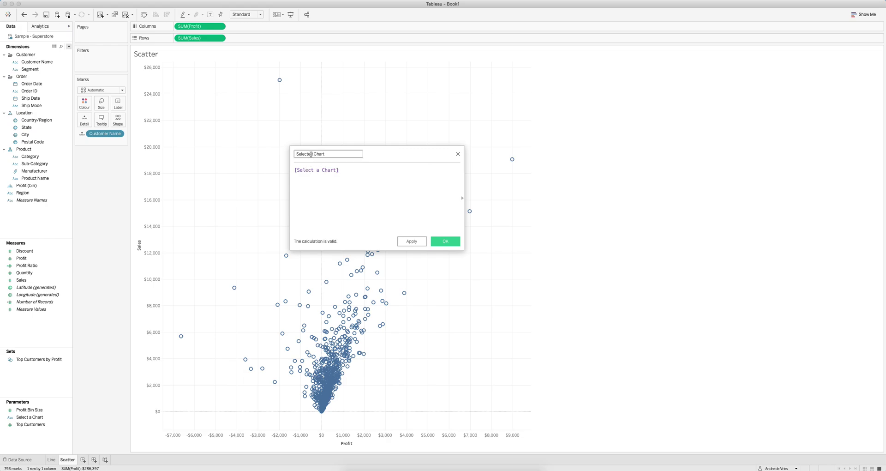
click(445, 241)
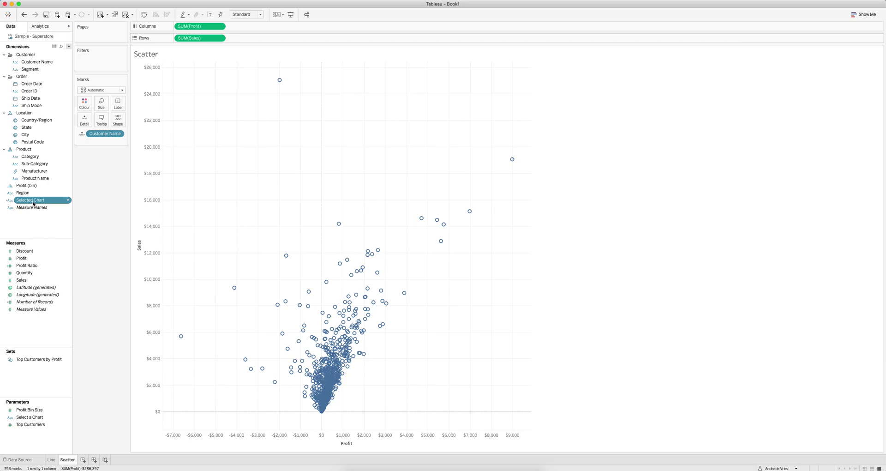
Filter the Scatter sheet to exclude Selected Chart value Line, then go to the Line sheet.
drag(33, 203, 105, 66)
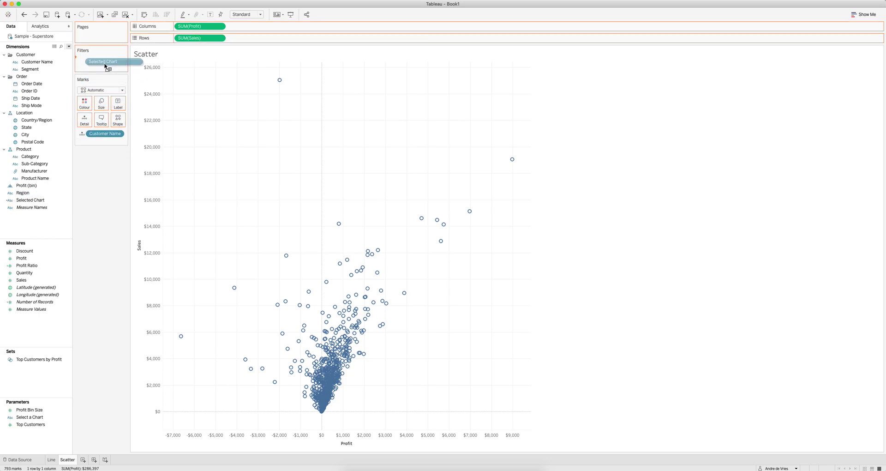
drag(105, 66, 104, 65)
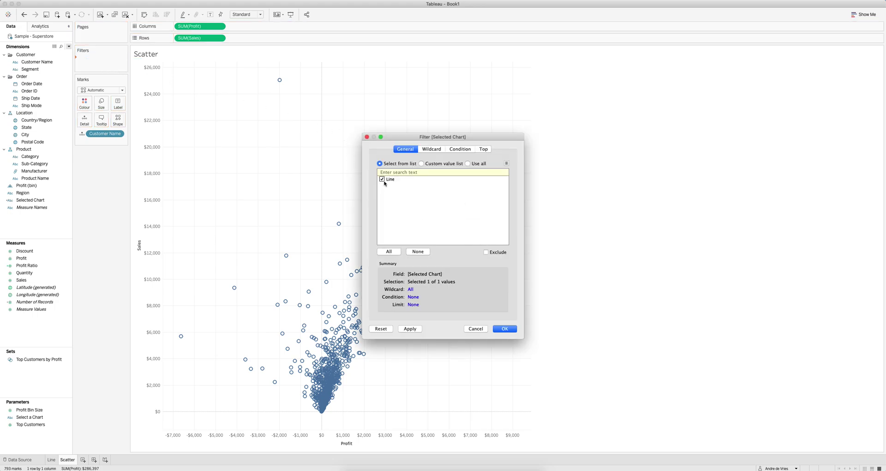
click(487, 252)
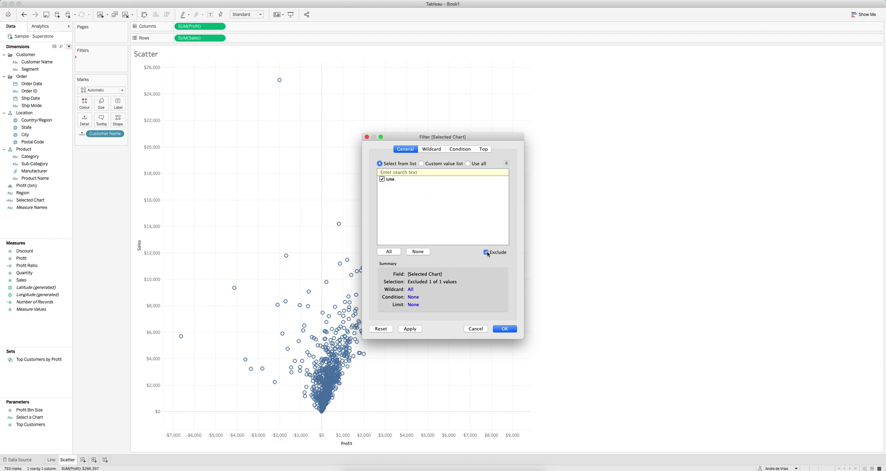
click(505, 329)
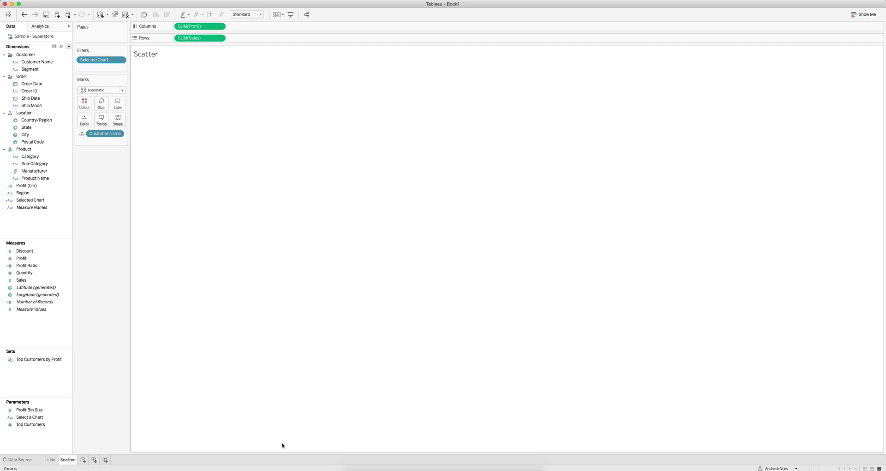
click(52, 459)
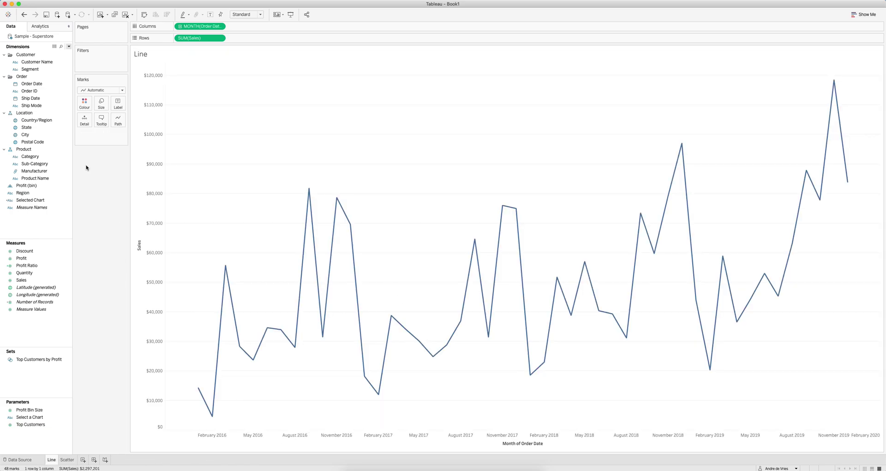
Filter the Line sheet to keep only Selected Chart value Line, then add a new dashboard.
click(42, 201)
drag(41, 201, 98, 65)
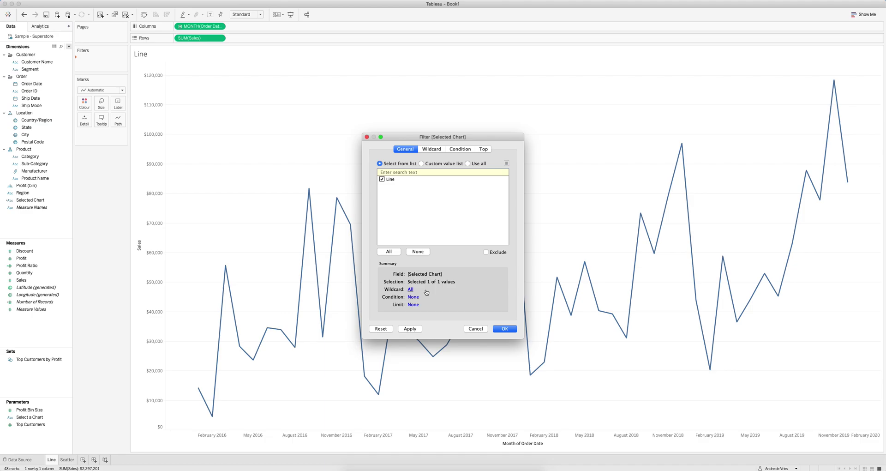
click(505, 329)
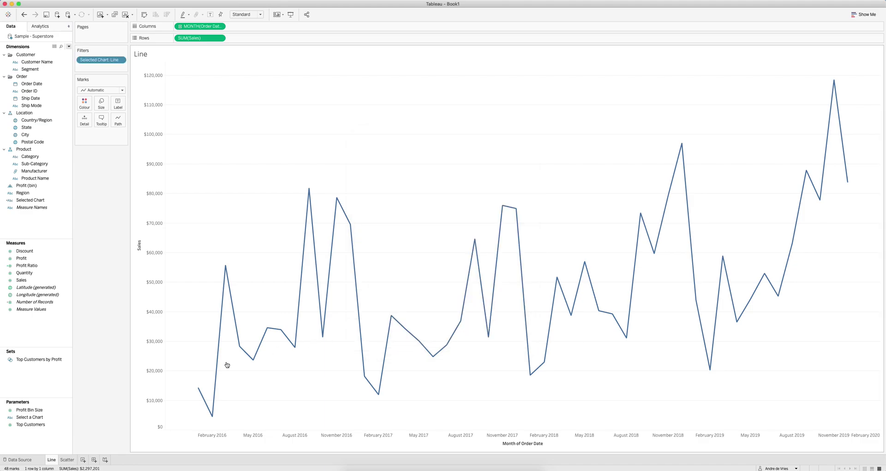
click(94, 460)
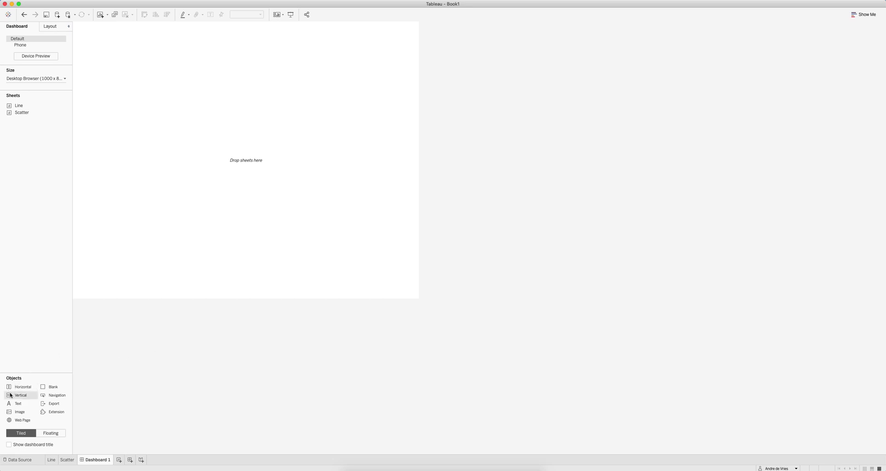
Add a vertical container to Dashboard 1 and stack the Line and Scatter sheets in it.
drag(11, 395, 167, 199)
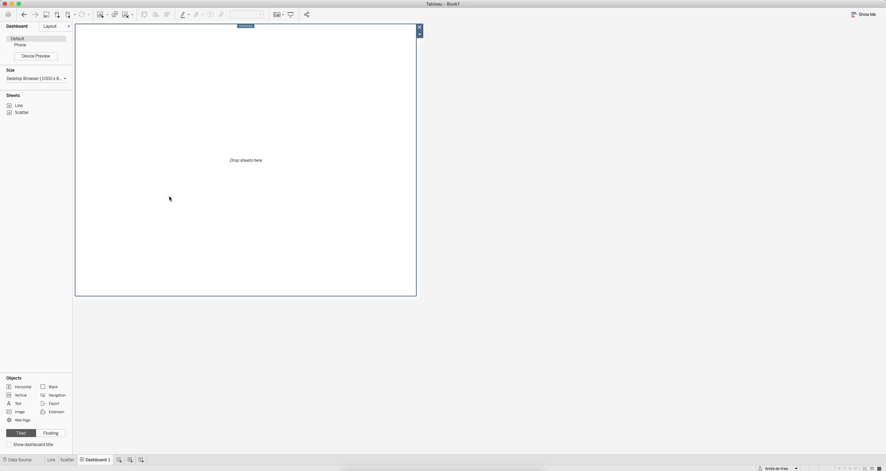
mouse_move(28, 109)
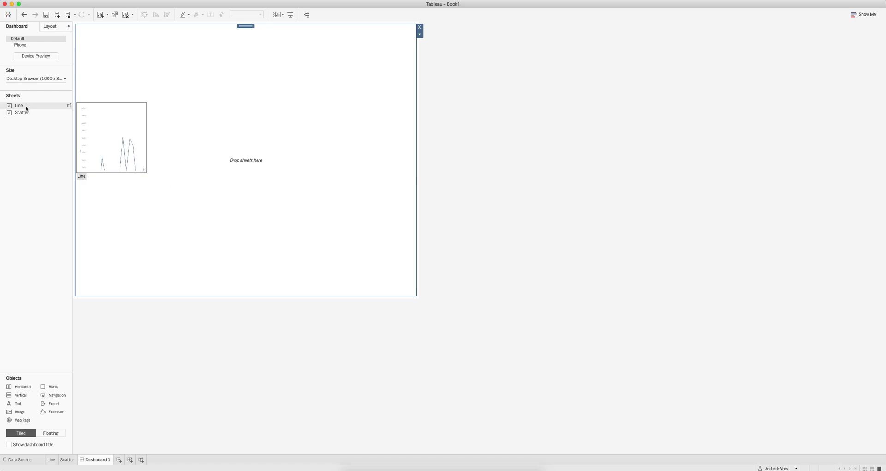
drag(27, 109, 160, 95)
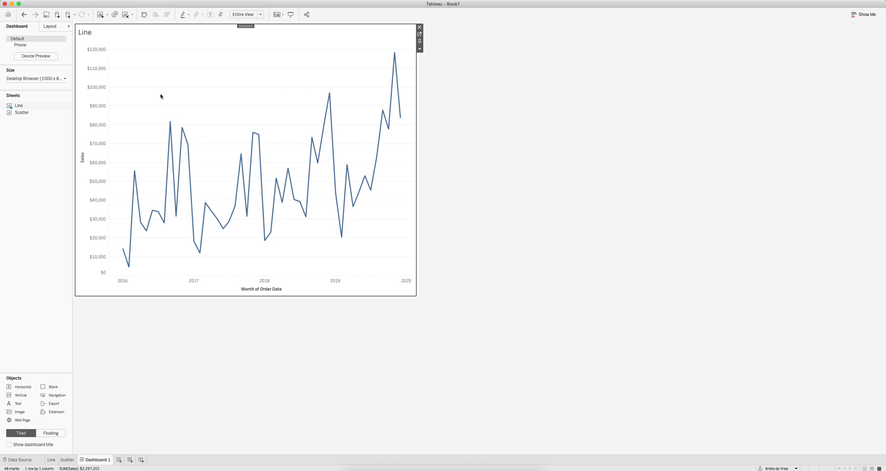
drag(64, 112, 235, 189)
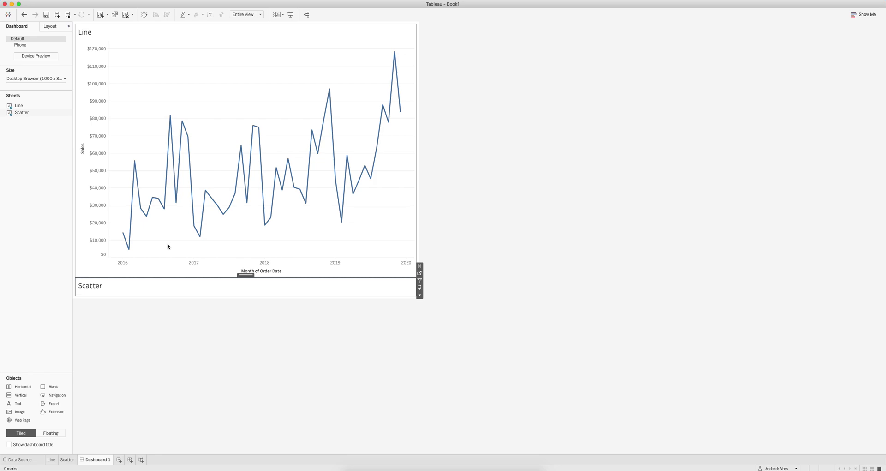
Hide the titles of both the Scatter and Line sheets on the dashboard.
right_click(95, 288)
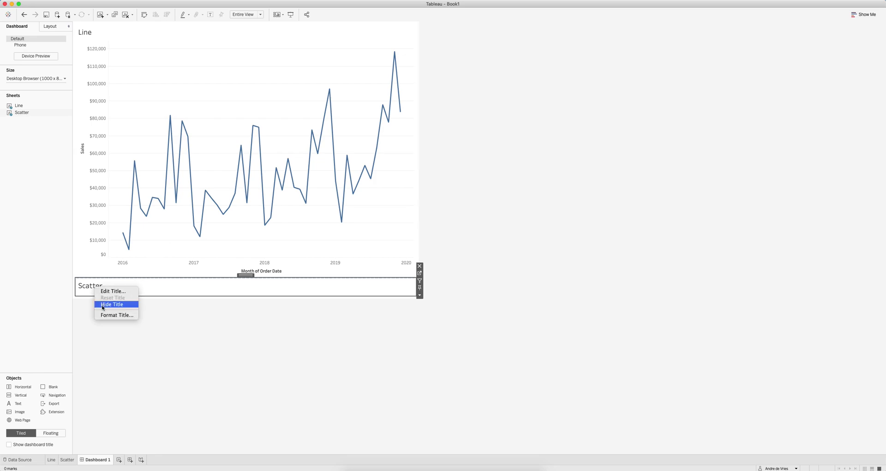
click(103, 305)
right_click(90, 34)
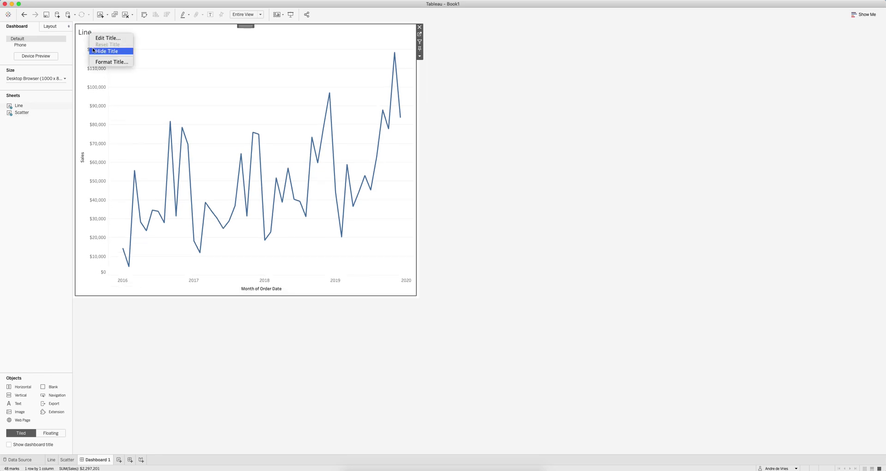
click(93, 51)
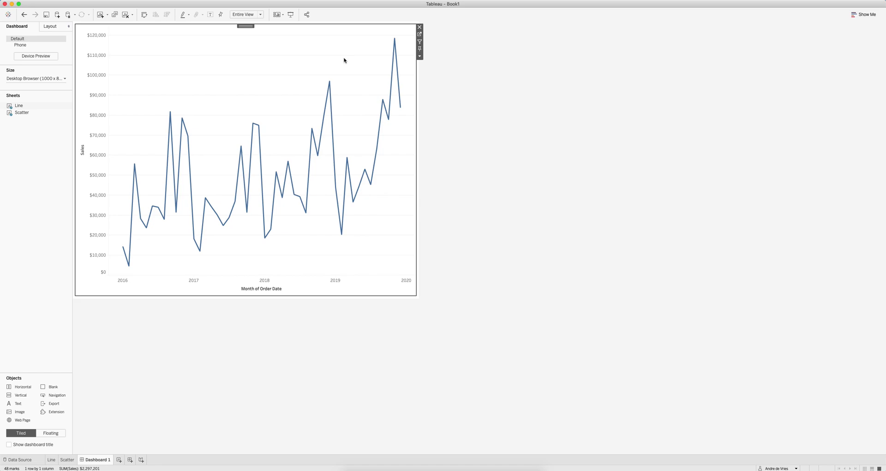
Show the Select a Chart parameter control for the dashboard chart.
click(419, 56)
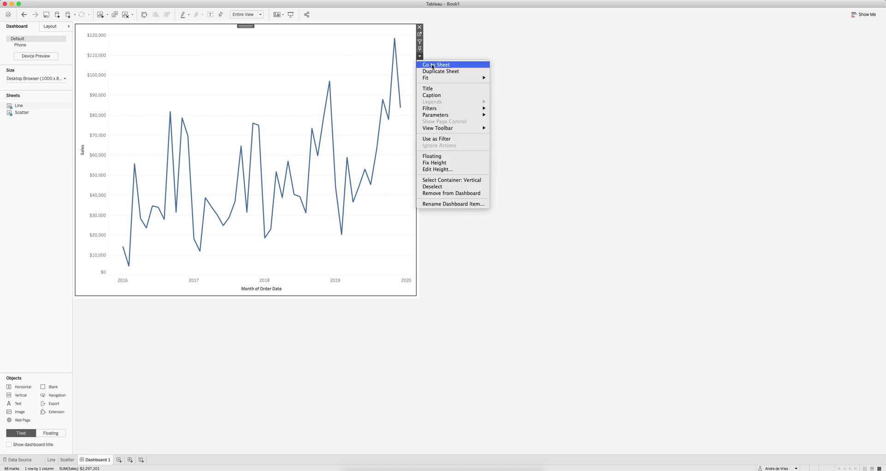
mouse_move(473, 118)
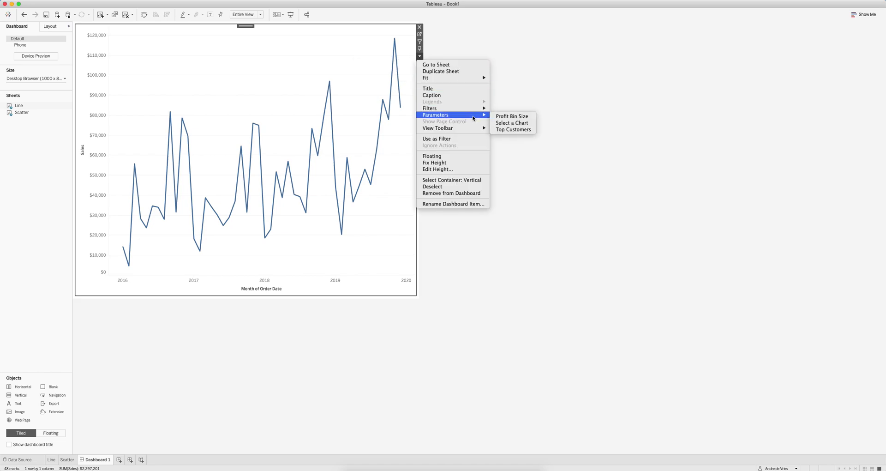
click(512, 123)
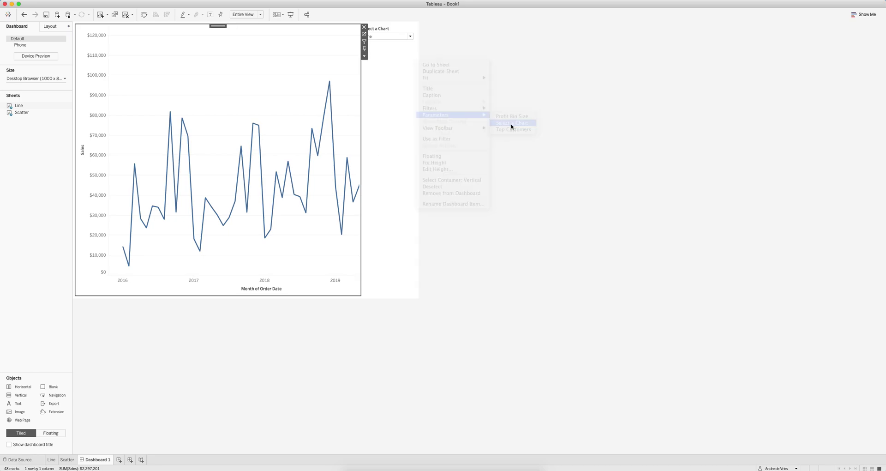
Test the control by switching the view to Scatter and back to Line.
click(383, 37)
click(382, 48)
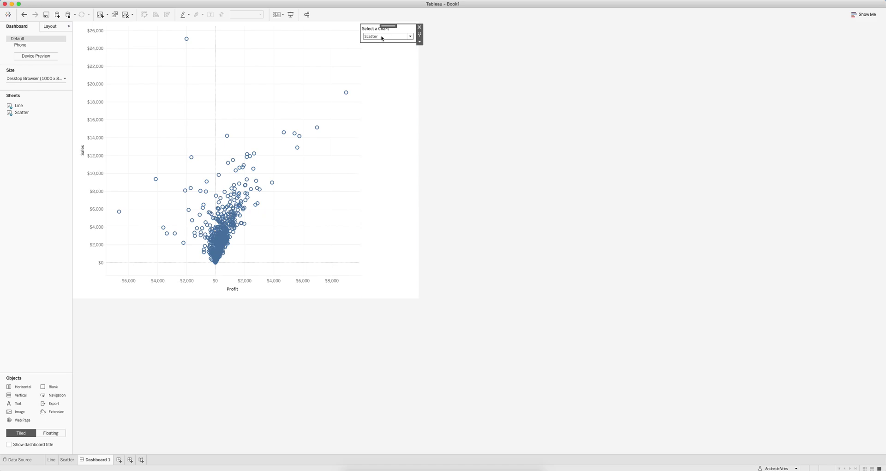
click(382, 37)
click(382, 43)
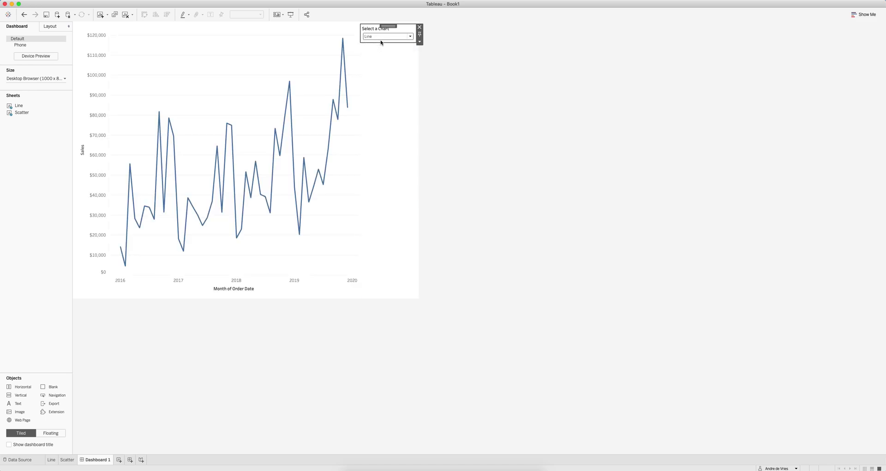